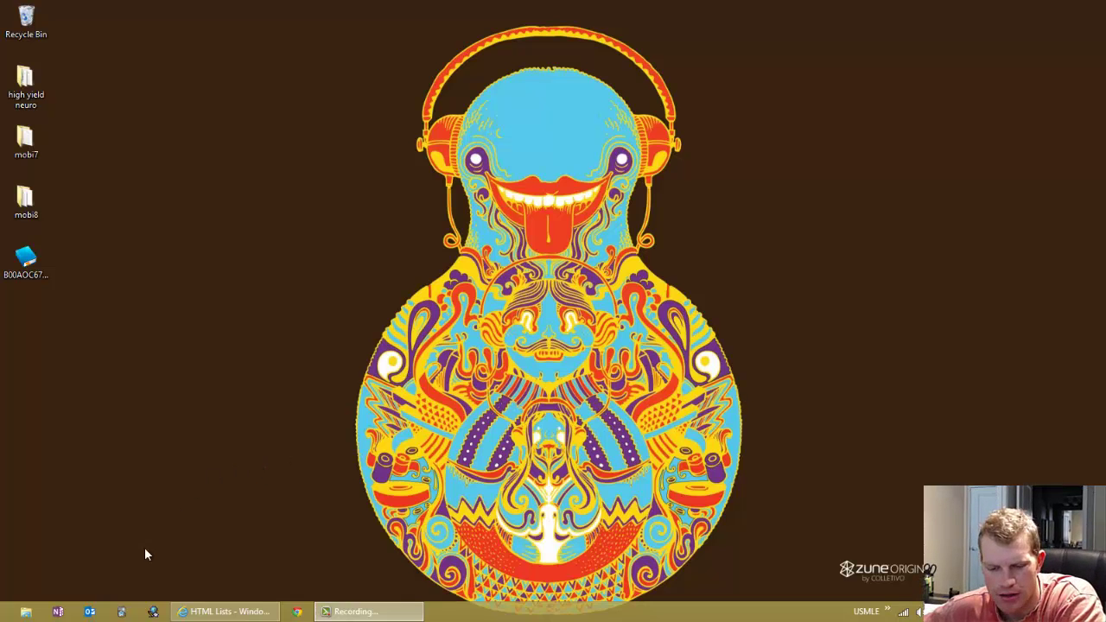
Launch Anki with the Test profile and move its window to the middle of the desktop
click(122, 612)
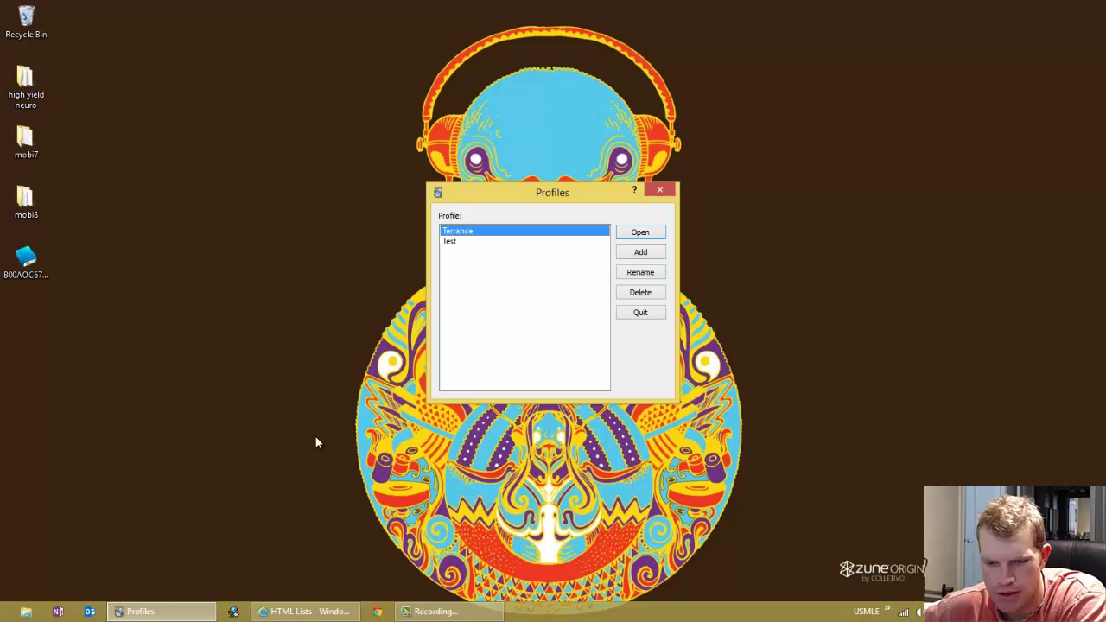
click(542, 244)
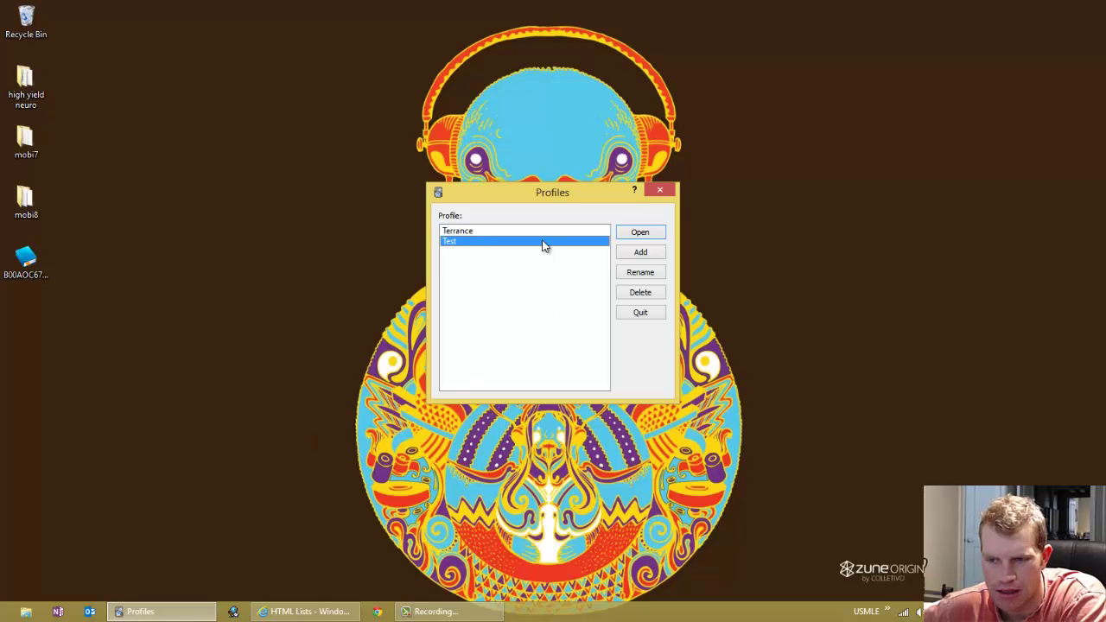
click(637, 234)
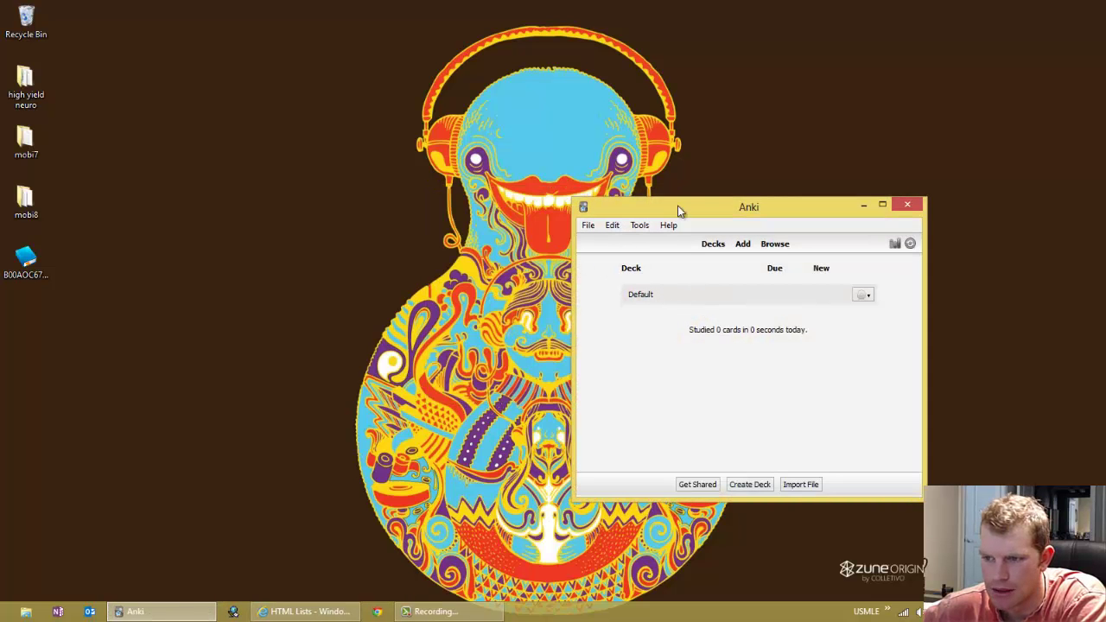
drag(678, 206, 501, 188)
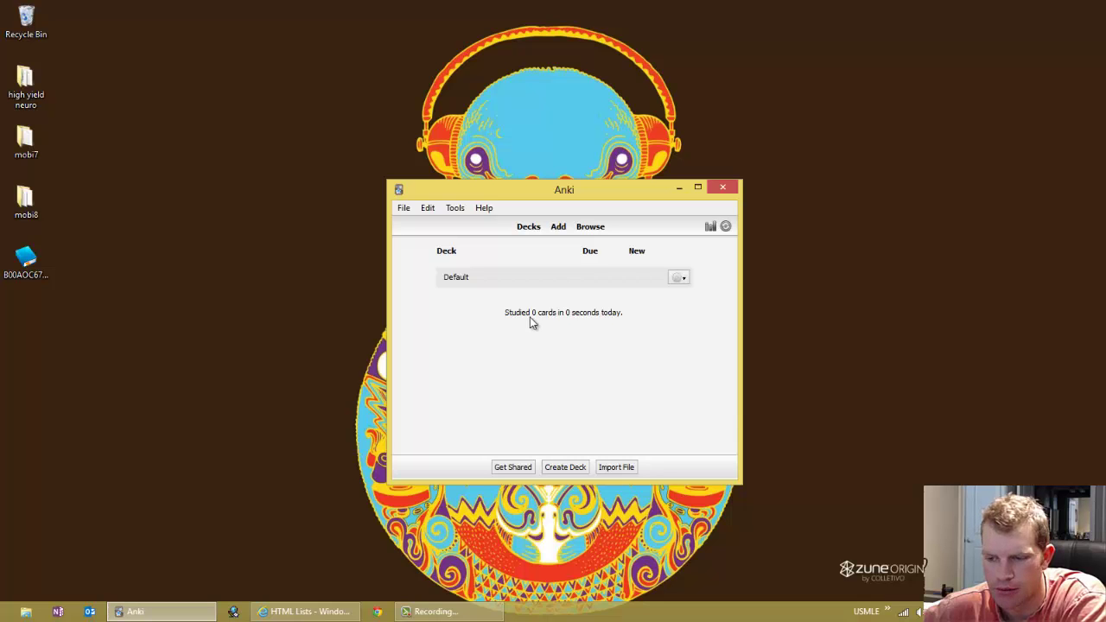
Start a new Basic card and begin an ordered list in the Front field's HTML with an <ol> tag and a first <li> tag
click(559, 228)
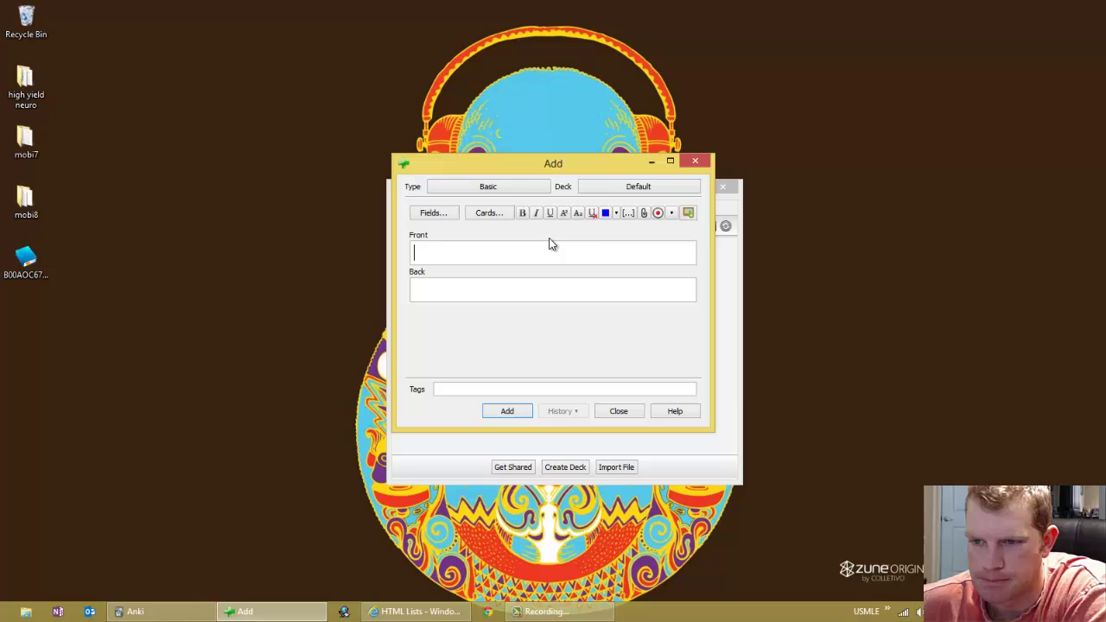
click(673, 213)
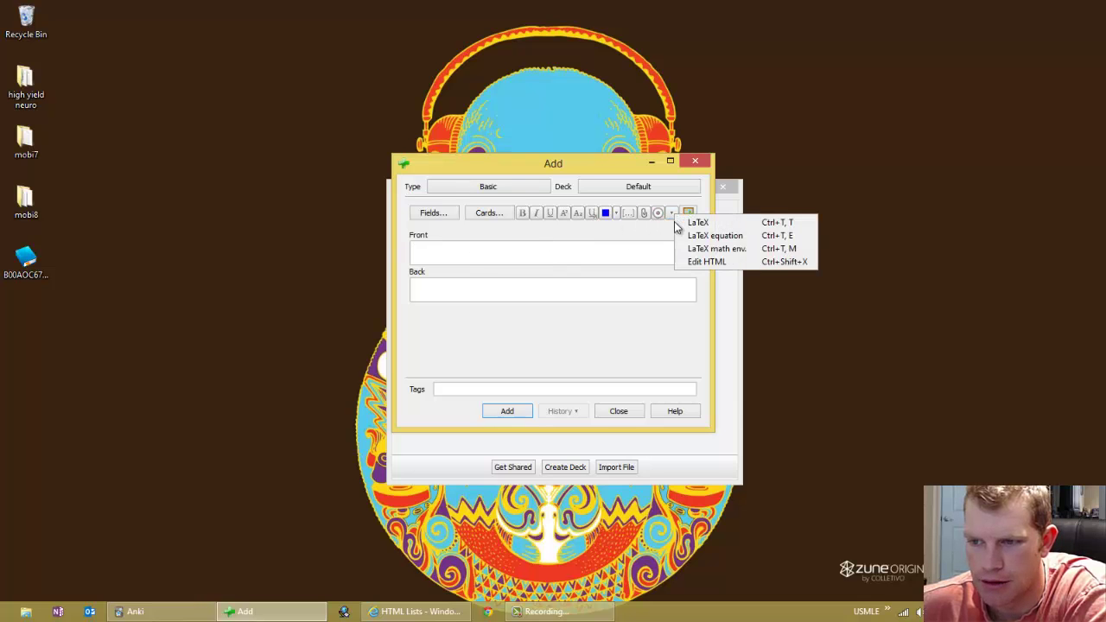
click(687, 261)
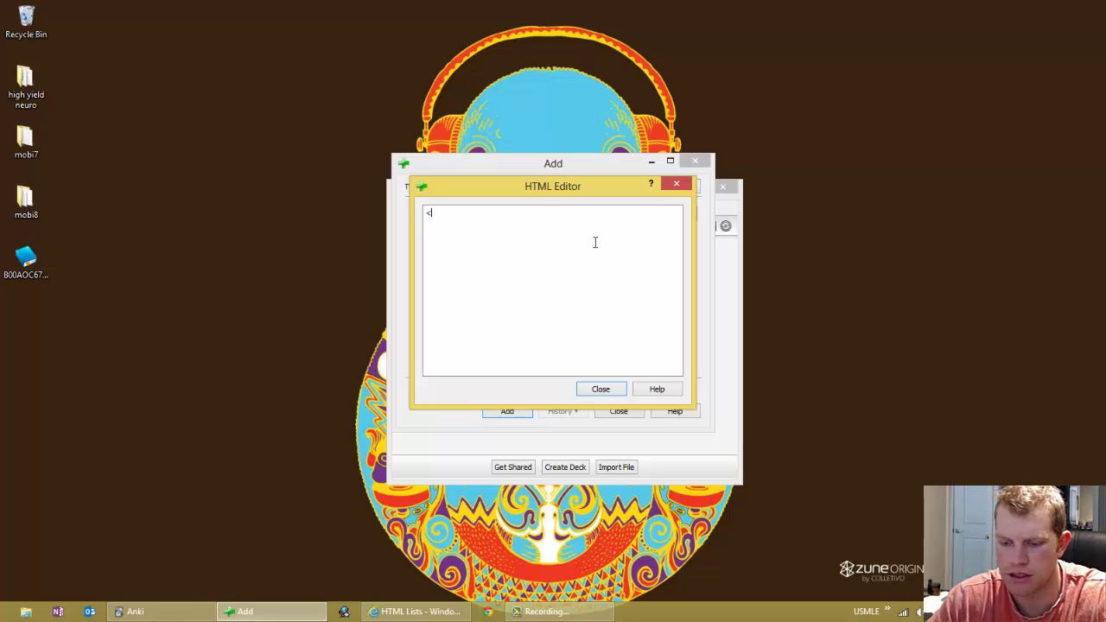
text(ol> )
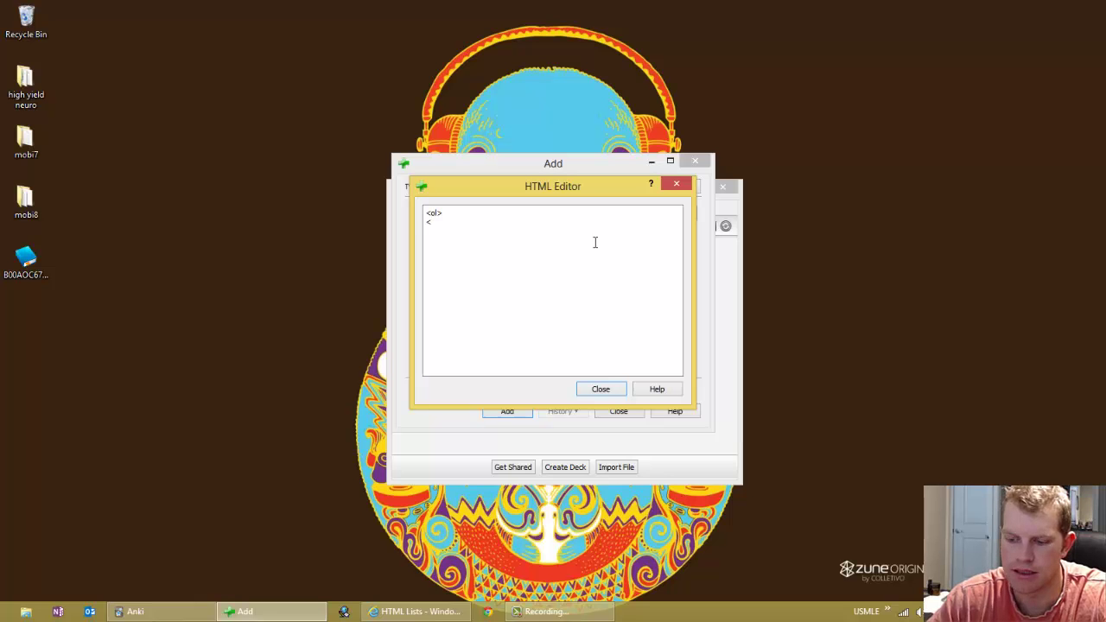
text(<li)
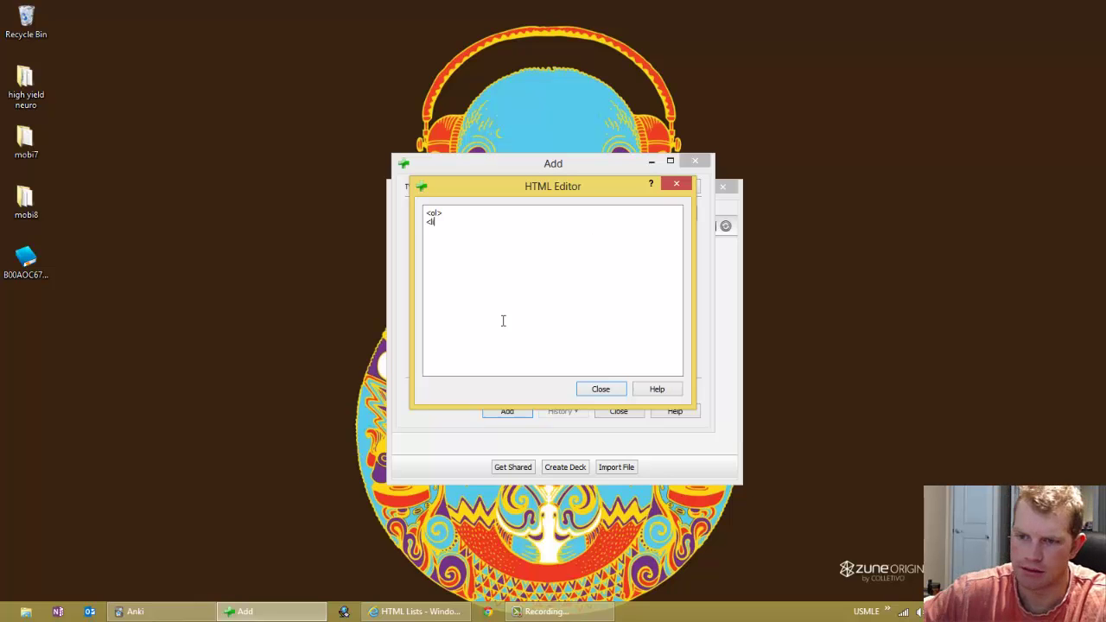
Check the w3schools HTML Lists page in the browser, and complete the first list item in Anki's HTML editor as <li>Beet</li>
key(alt+Tab)
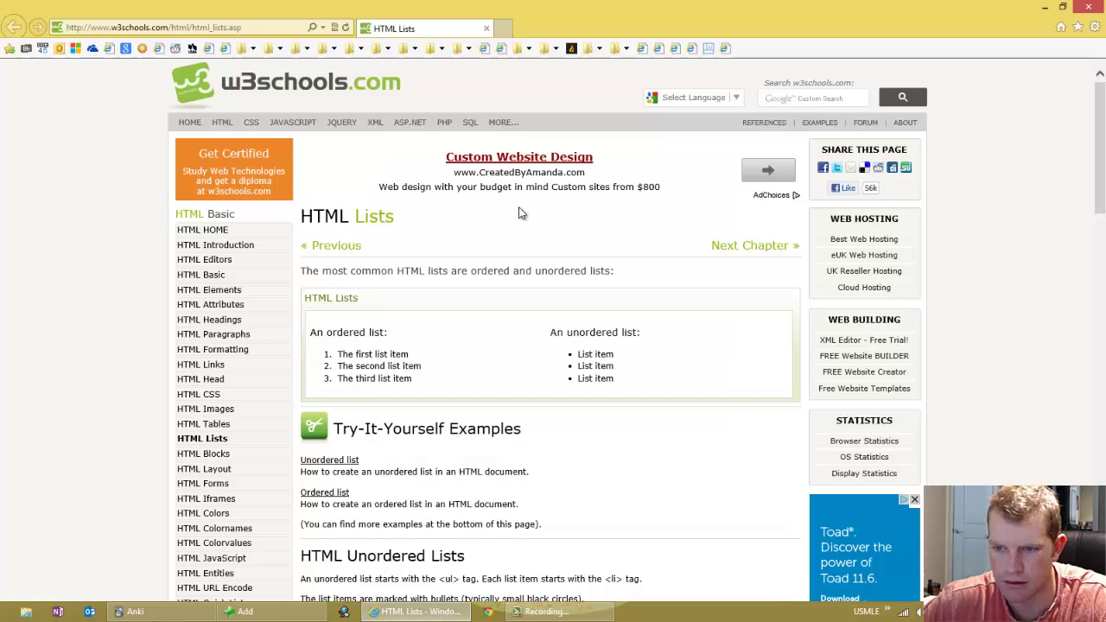
scroll(482, 254, down, 3)
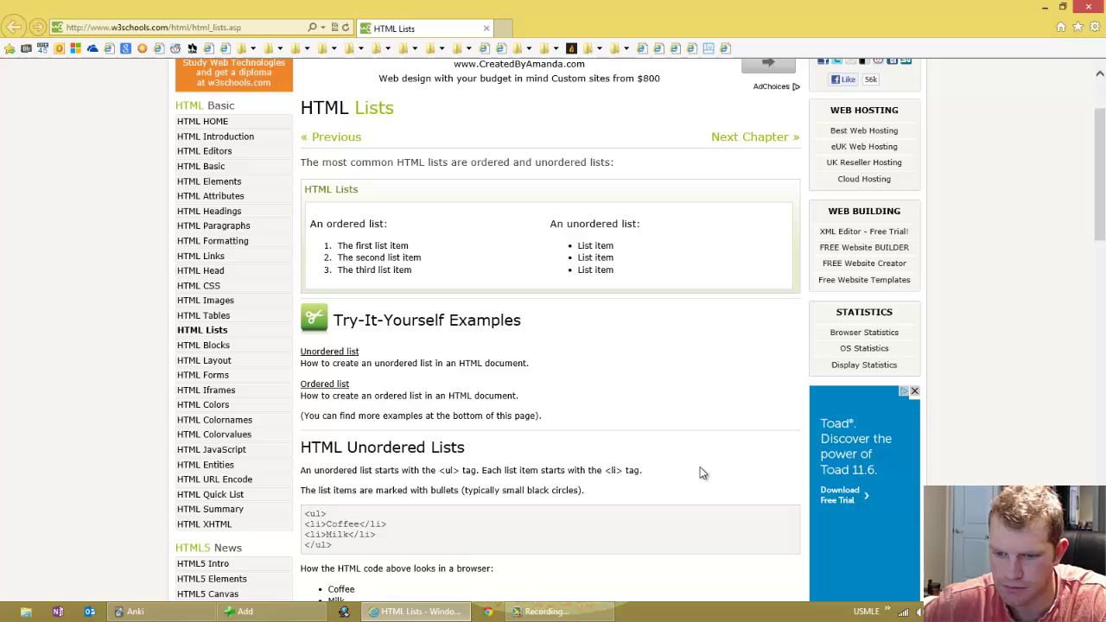
scroll(434, 234, up, 3)
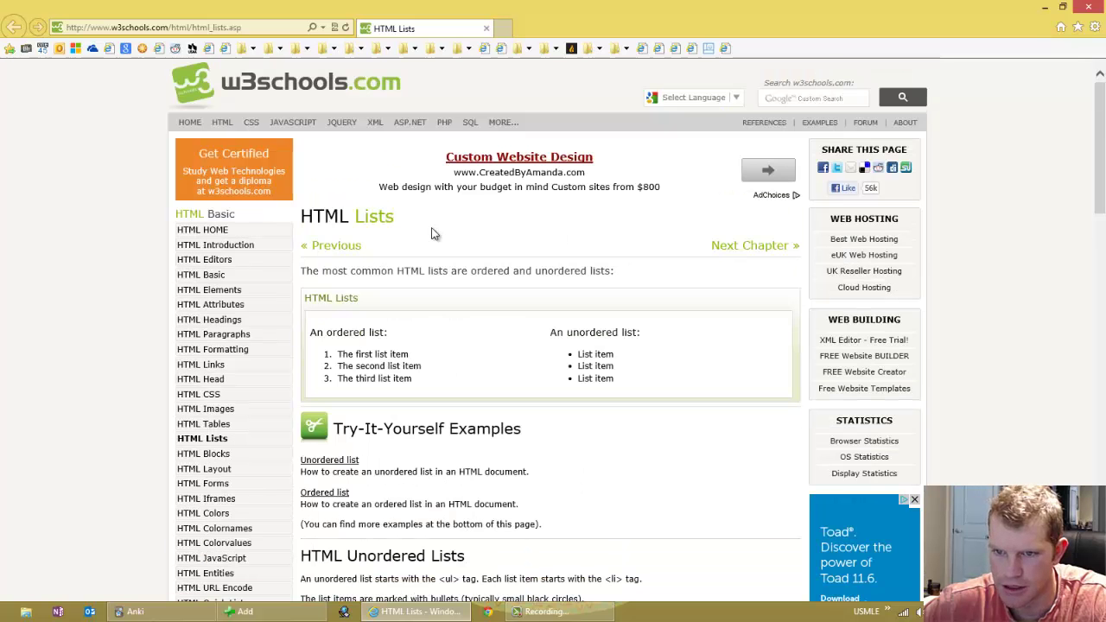
scroll(434, 234, down, 6)
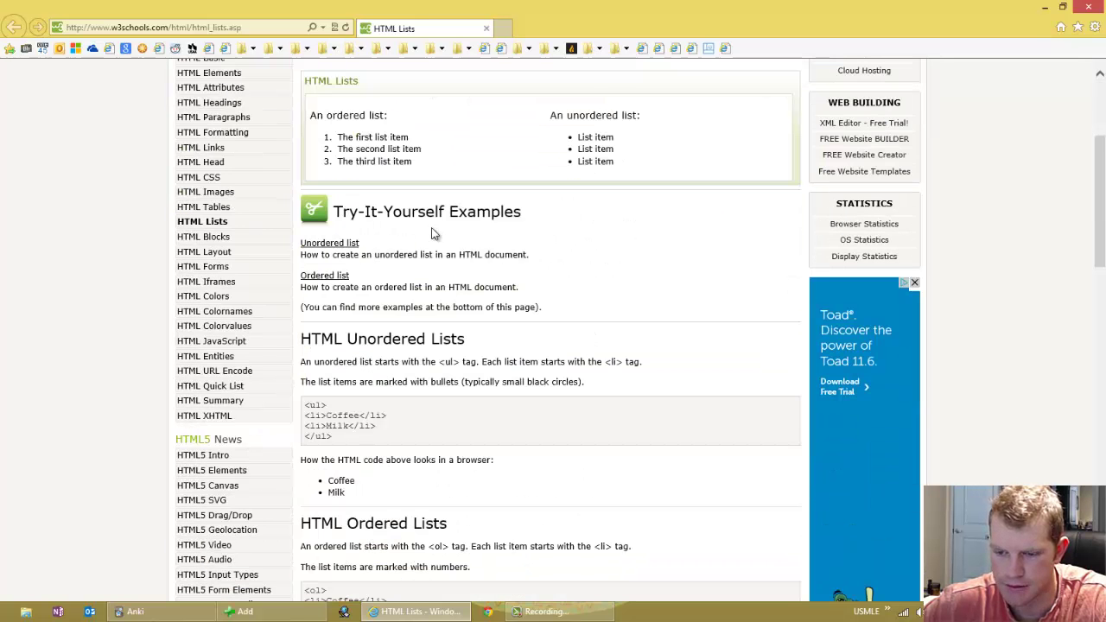
click(229, 611)
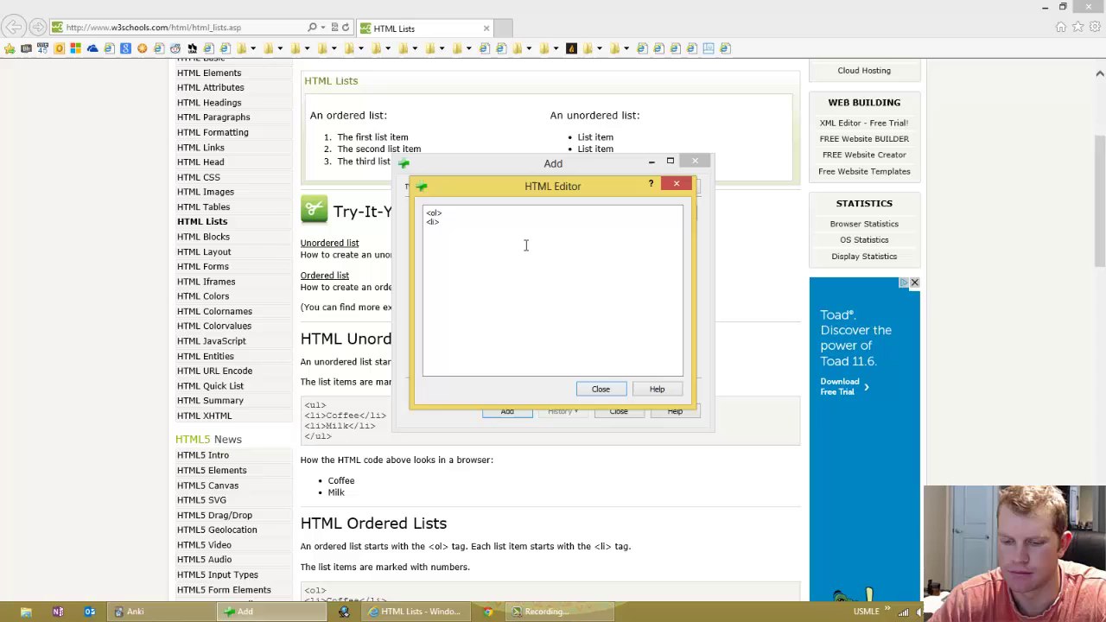
text(Beet)
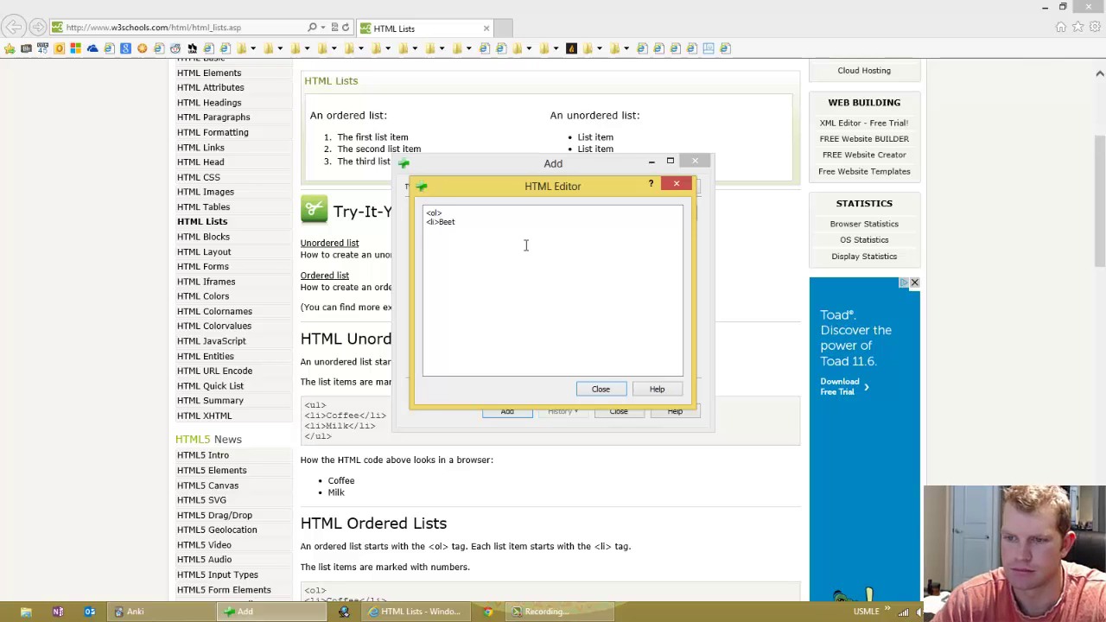
text(>)
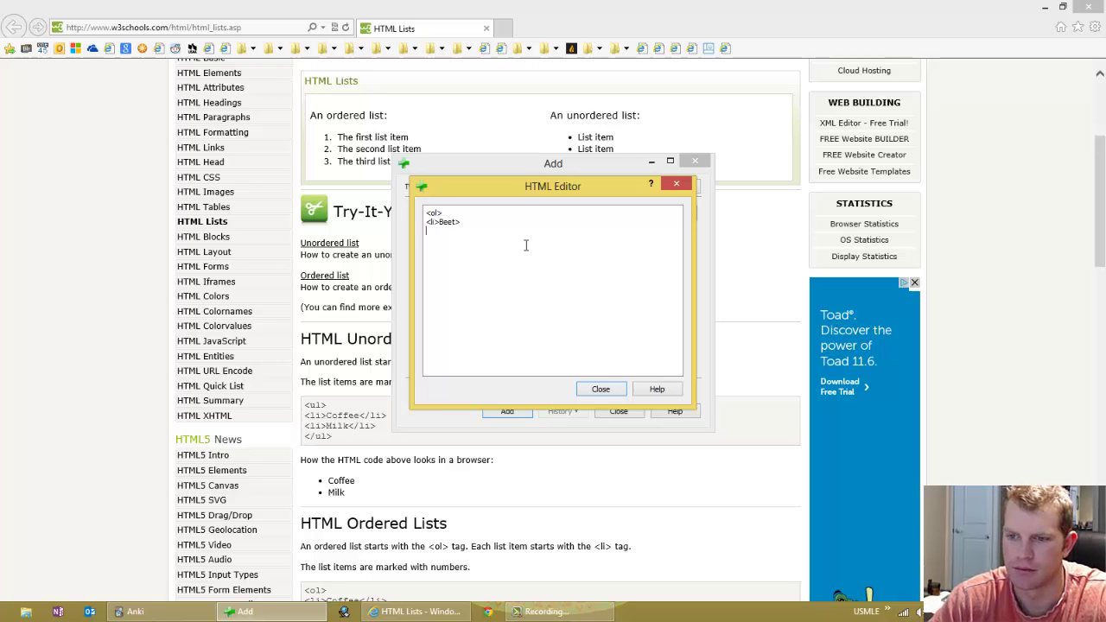
key(BackSpace)
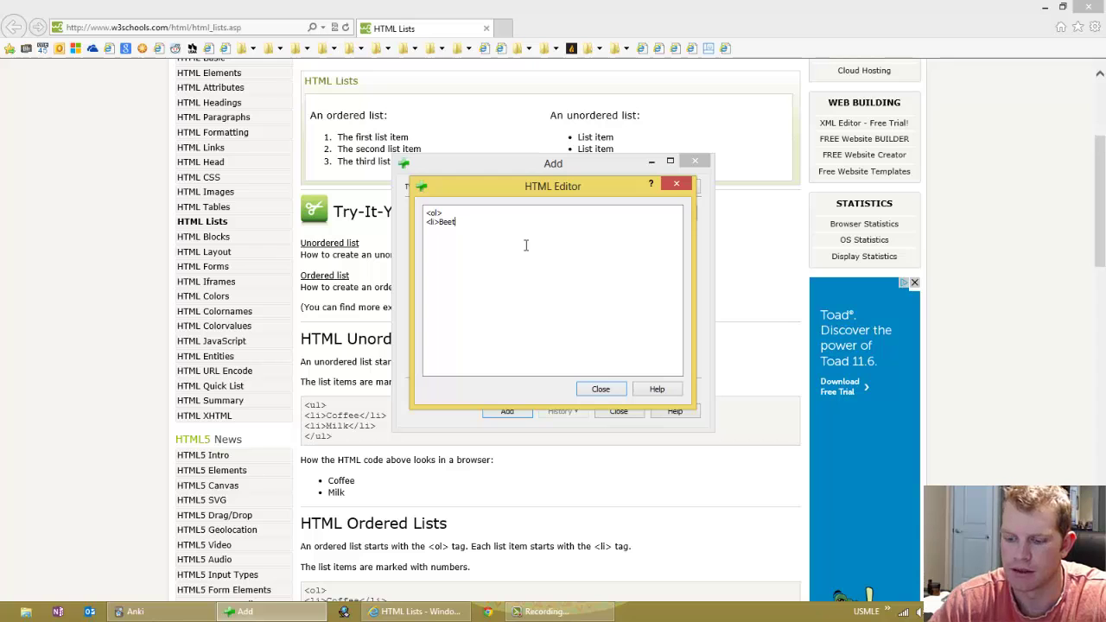
text(</)
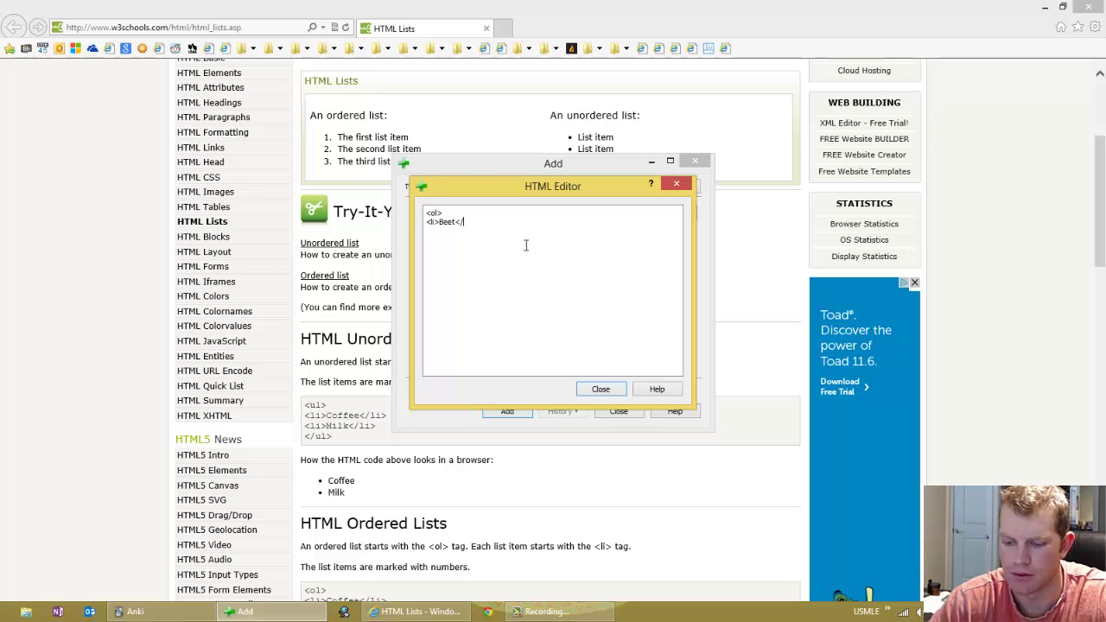
text(li)
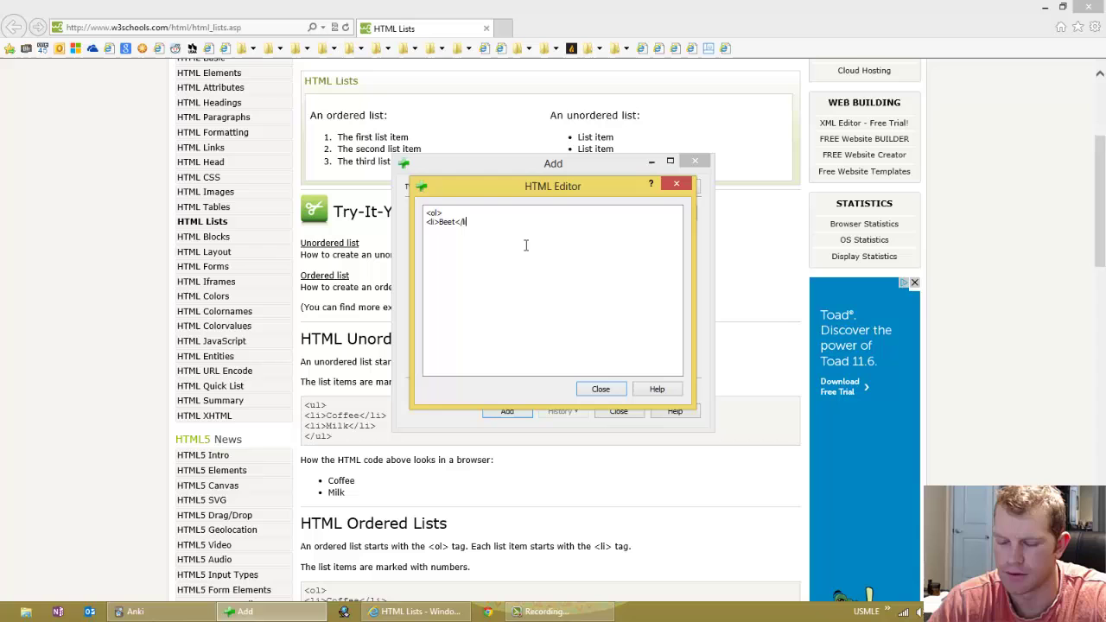
text(> )
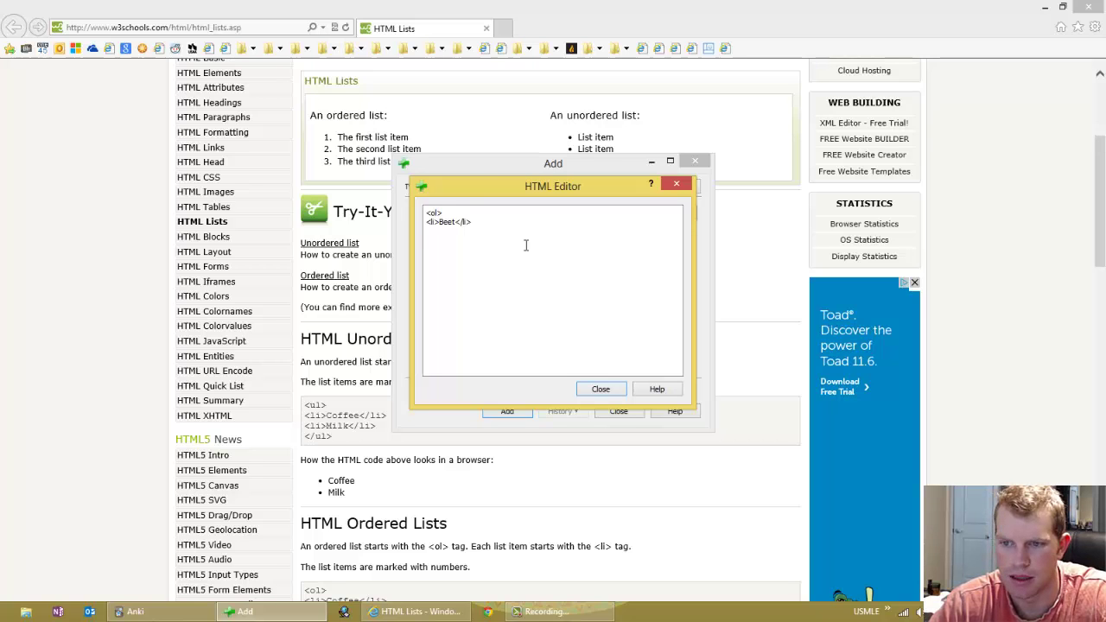
Add a second list item to the HTML as <li>End</li>
text(<li)
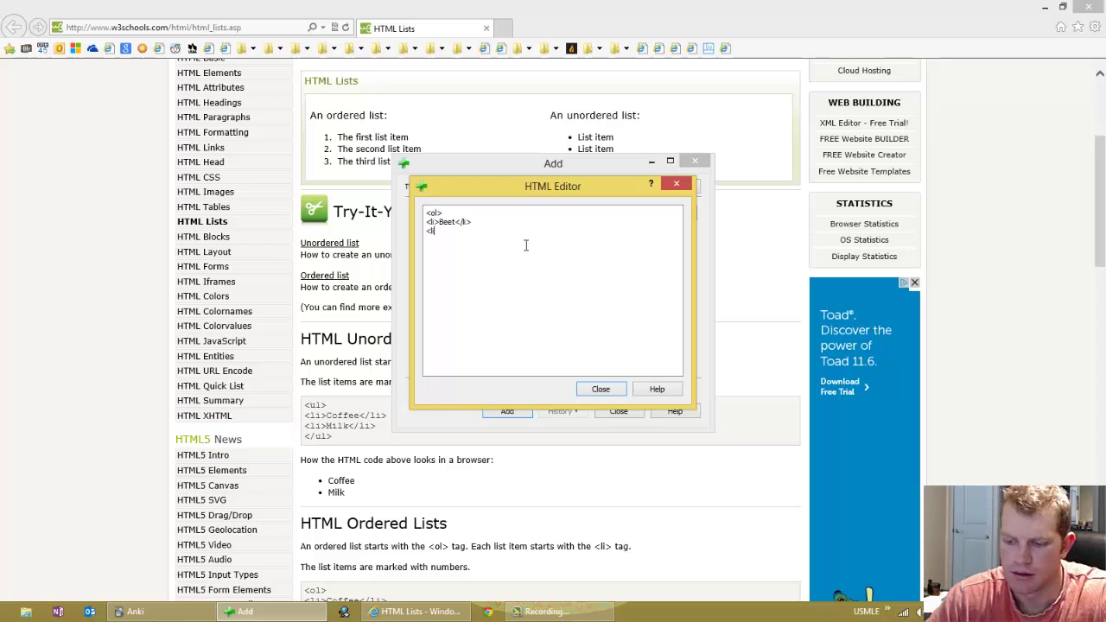
text(>)
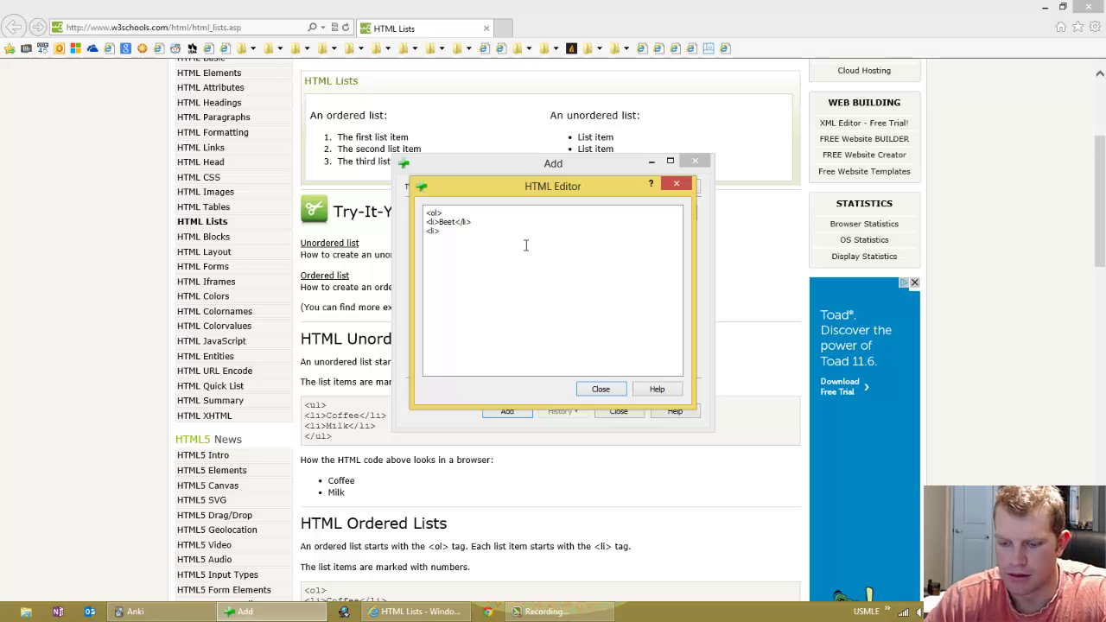
text(End</)
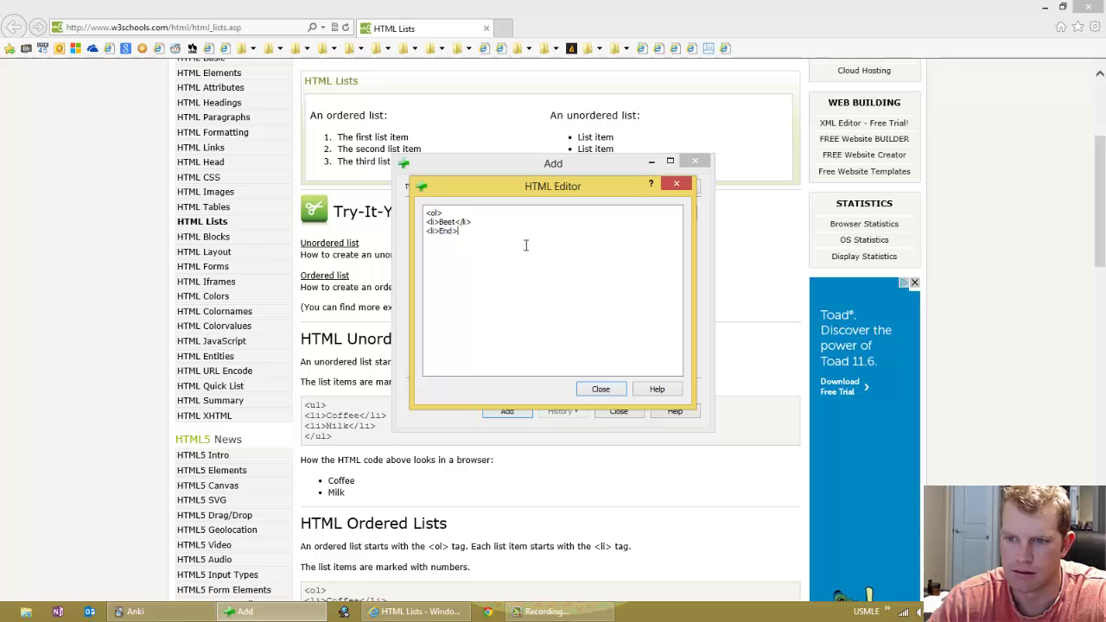
key(BackSpace)
text(<)
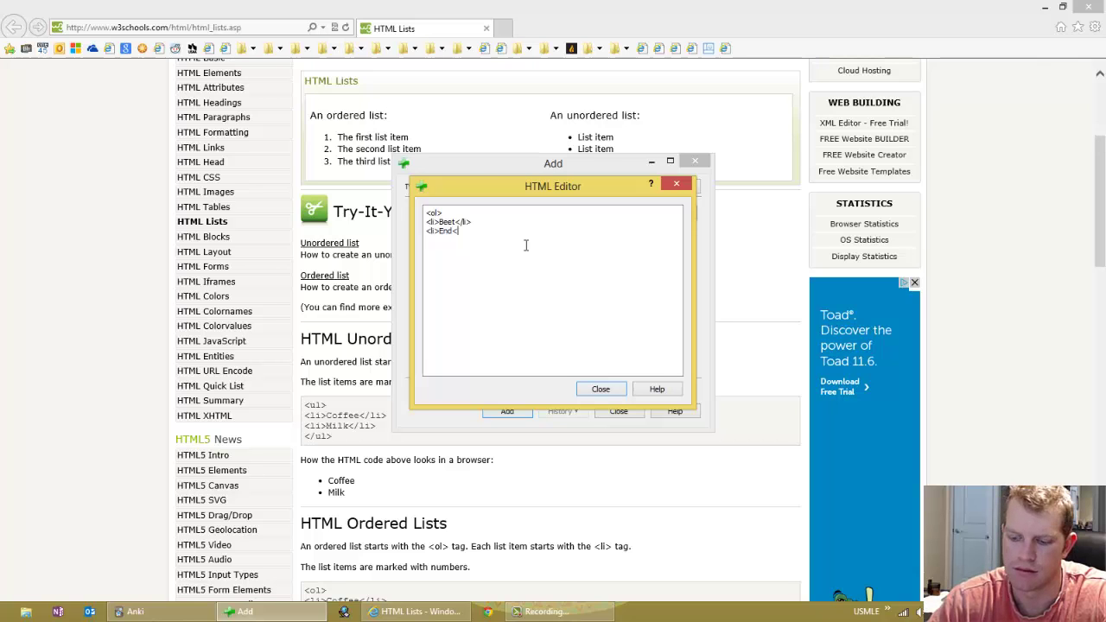
text(/l)
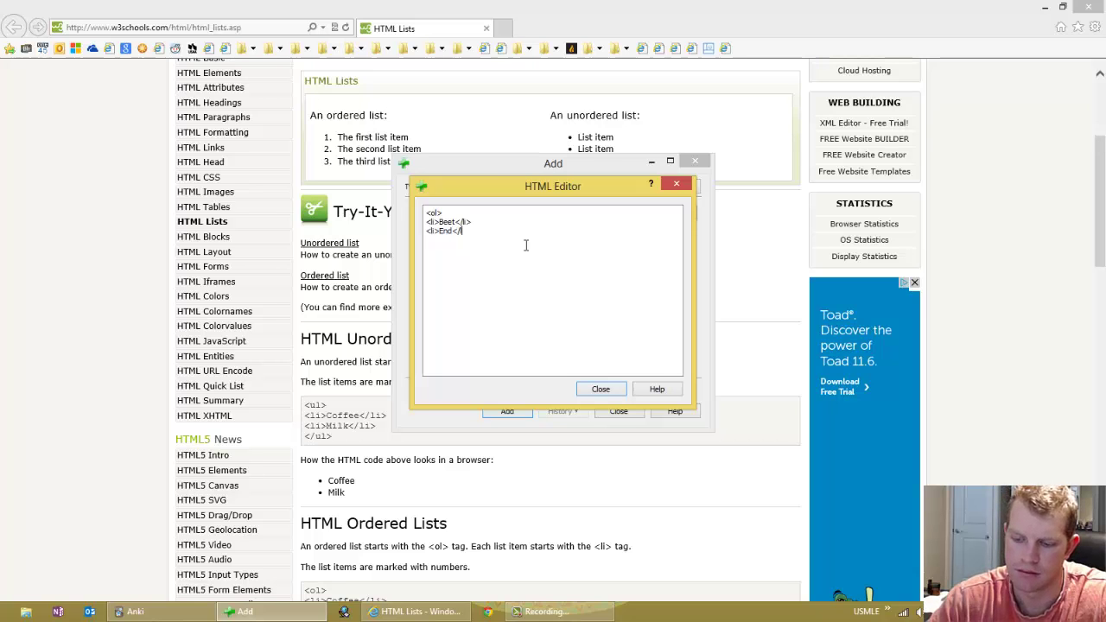
text(i> )
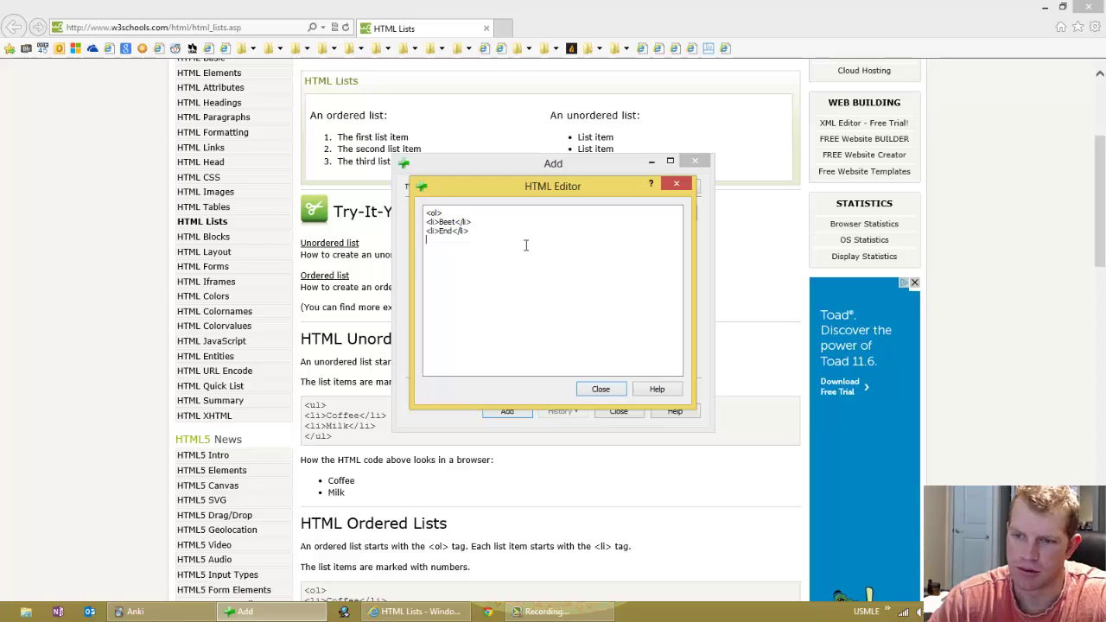
End the ordered list with </ol> and close the HTML editor to apply the code to the Front field
text(</)
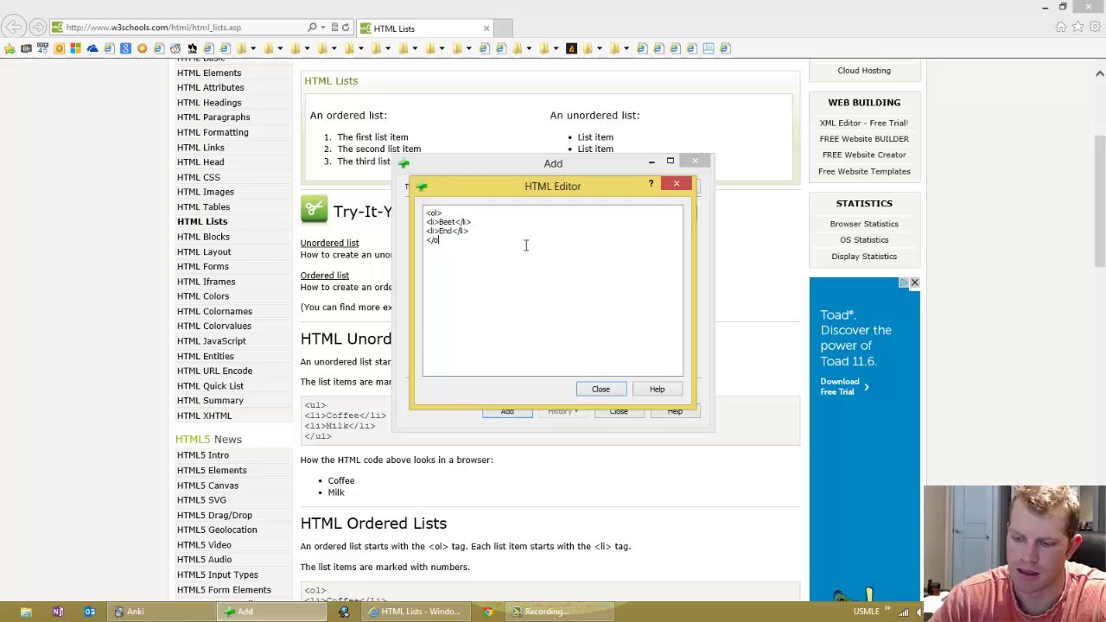
text(ol>)
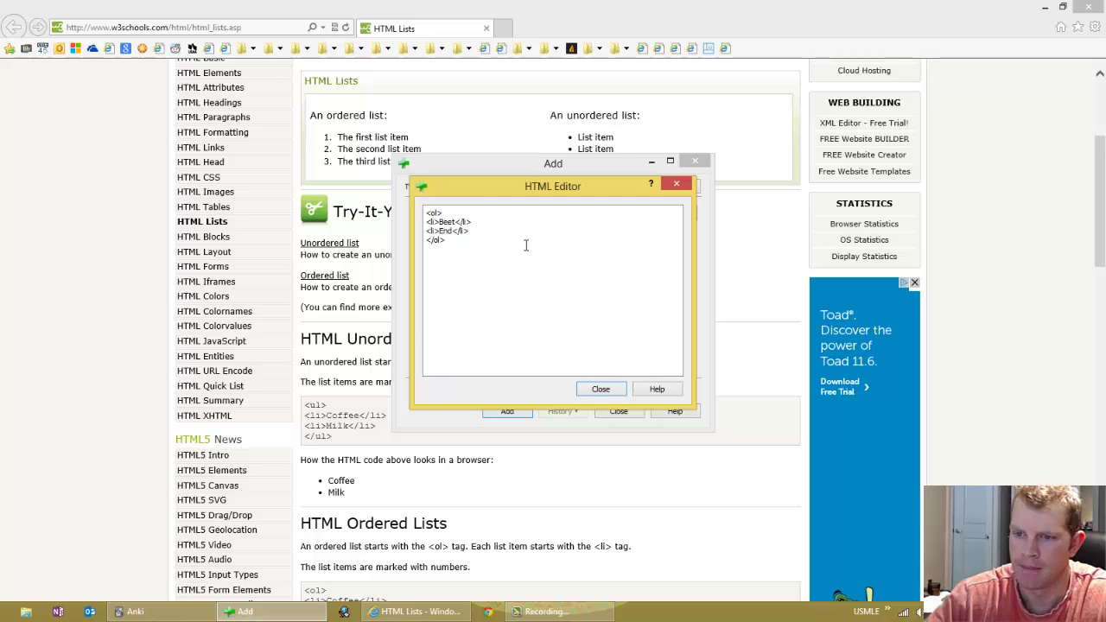
click(445, 213)
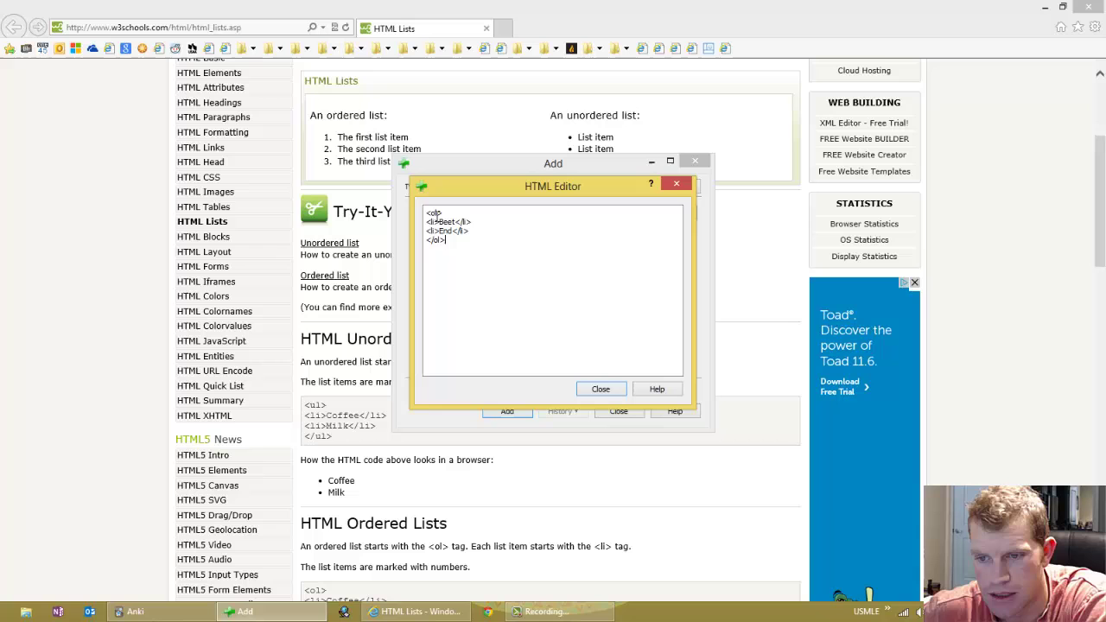
click(453, 211)
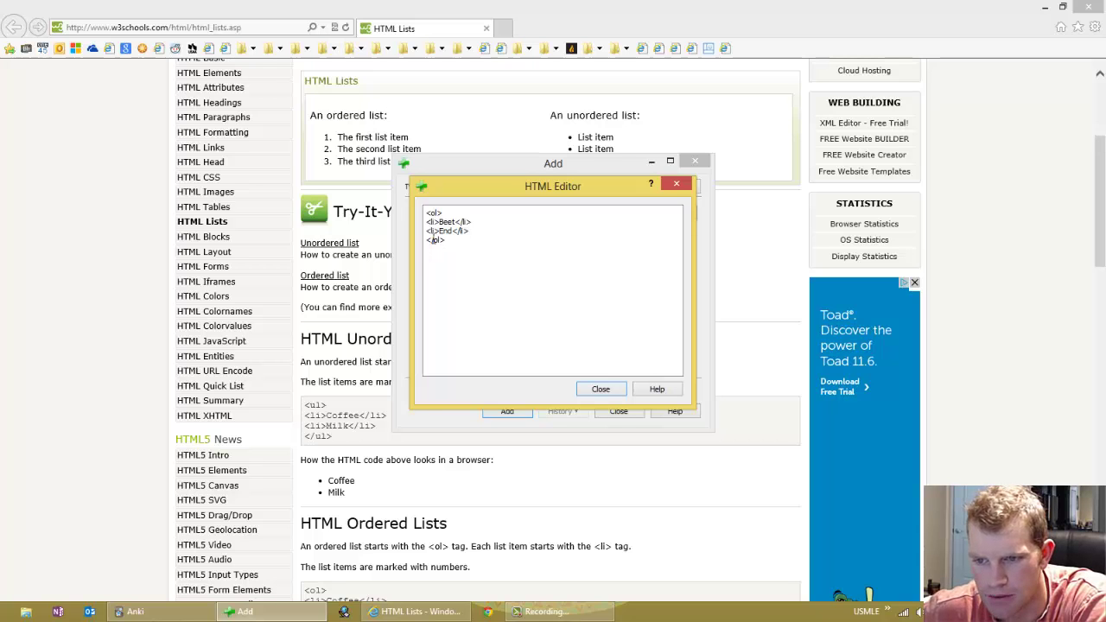
click(601, 389)
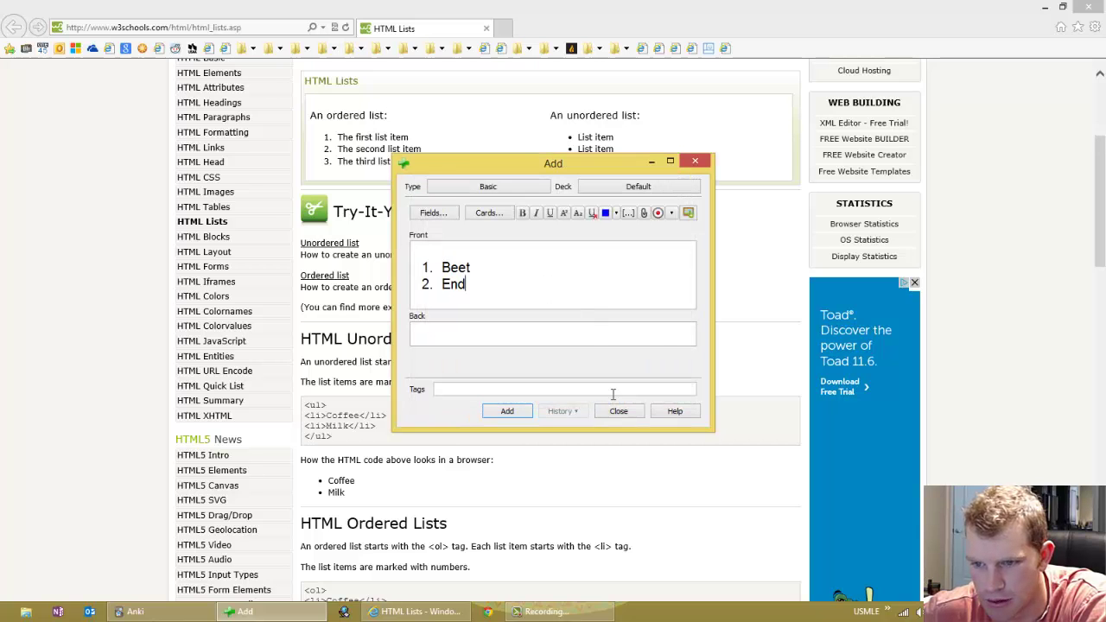
Enter "help me" on the card's back, add the card to the Default deck, and return to Anki's deck list
click(530, 337)
text(help me)
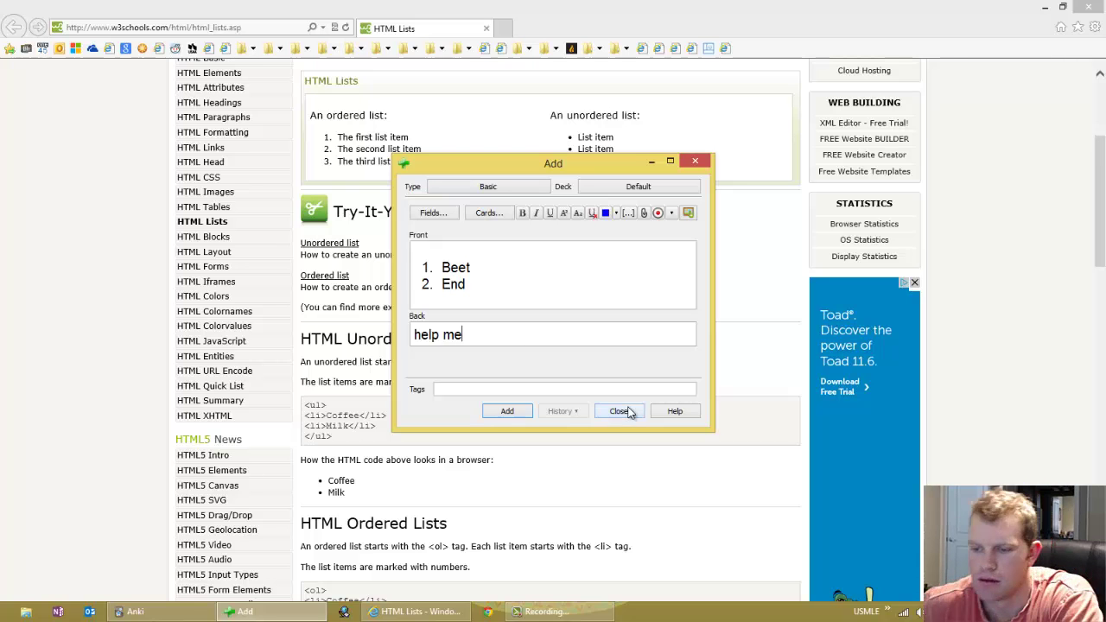
click(507, 415)
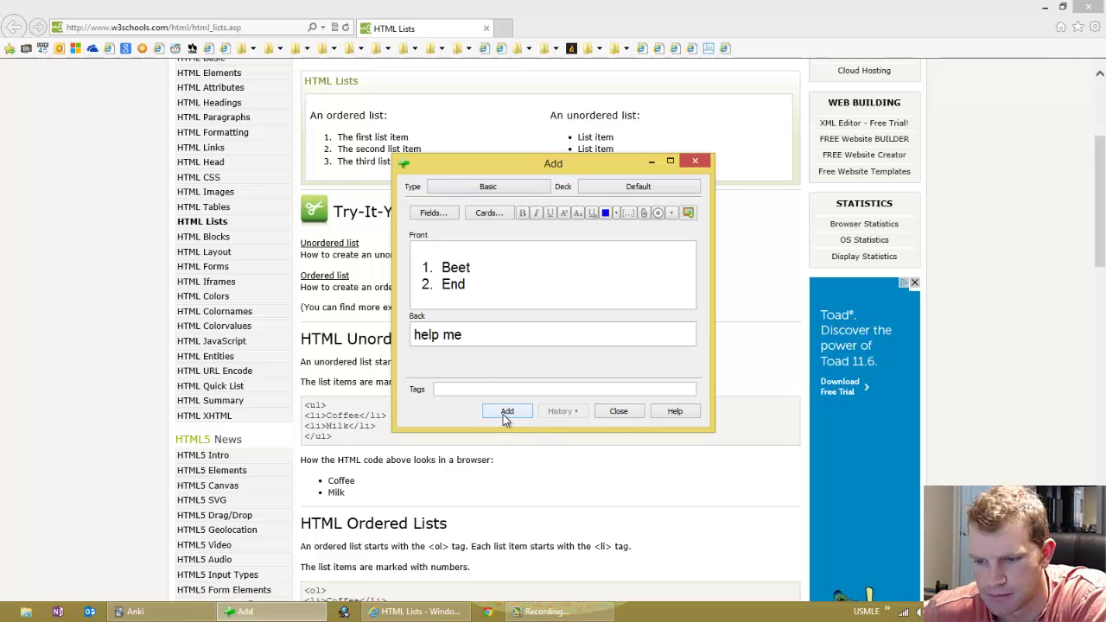
click(631, 410)
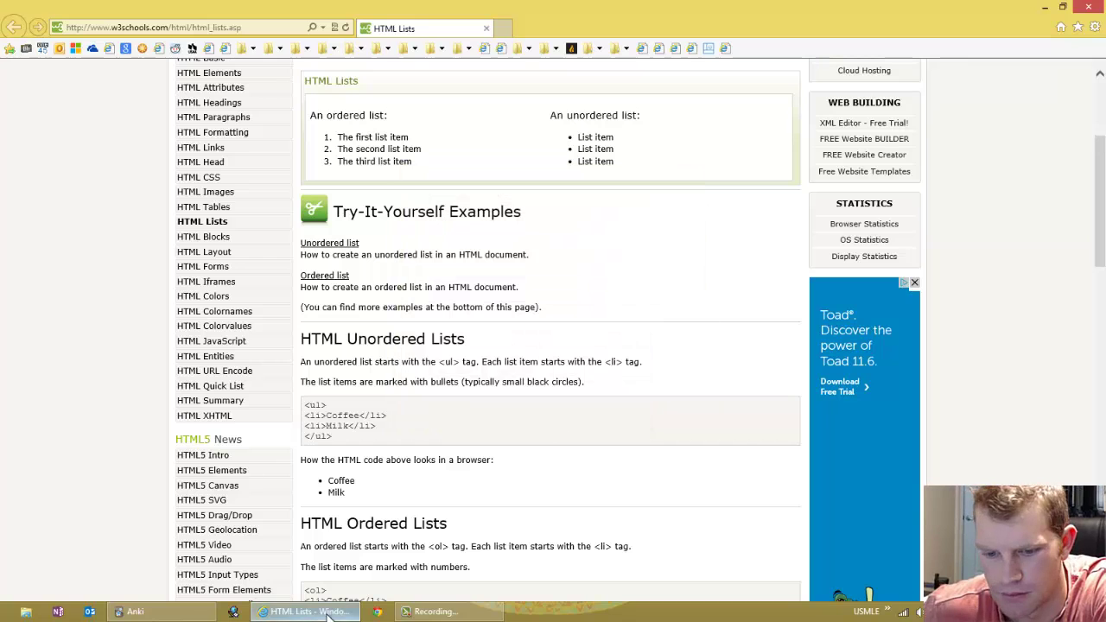
click(138, 612)
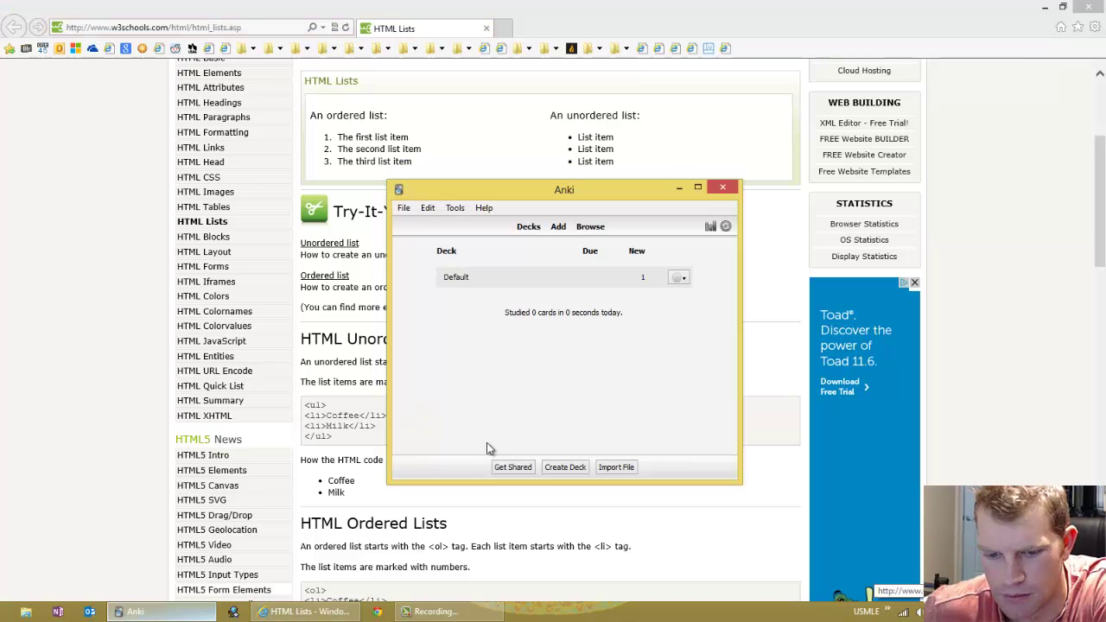
Start studying the Default deck and open the card template settings of the numbered-list card through its editor
click(455, 278)
click(622, 300)
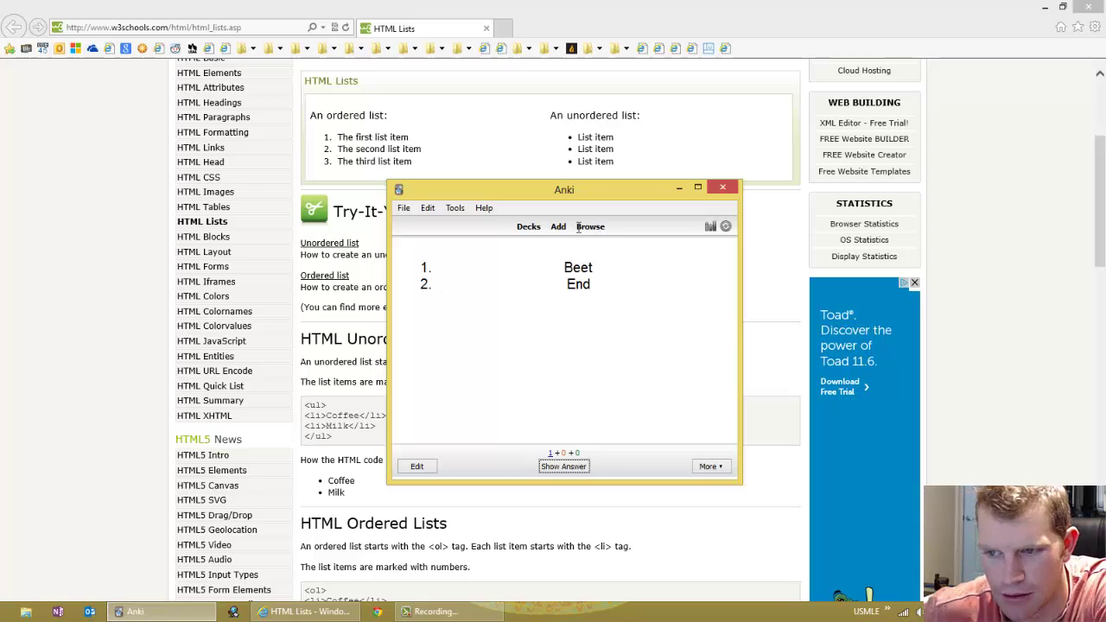
click(417, 466)
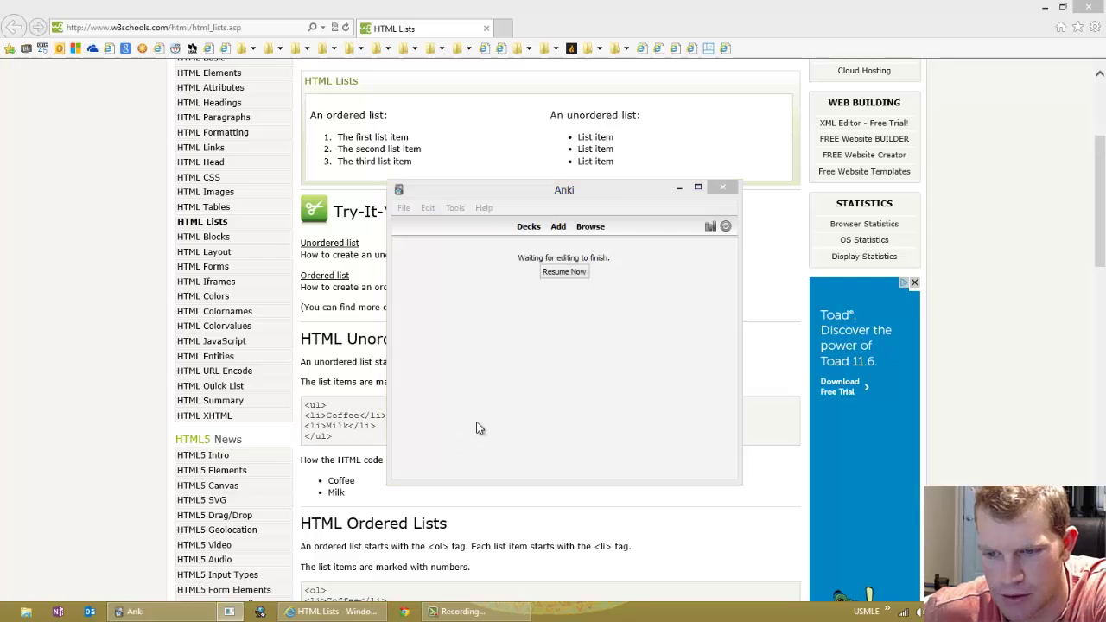
click(488, 184)
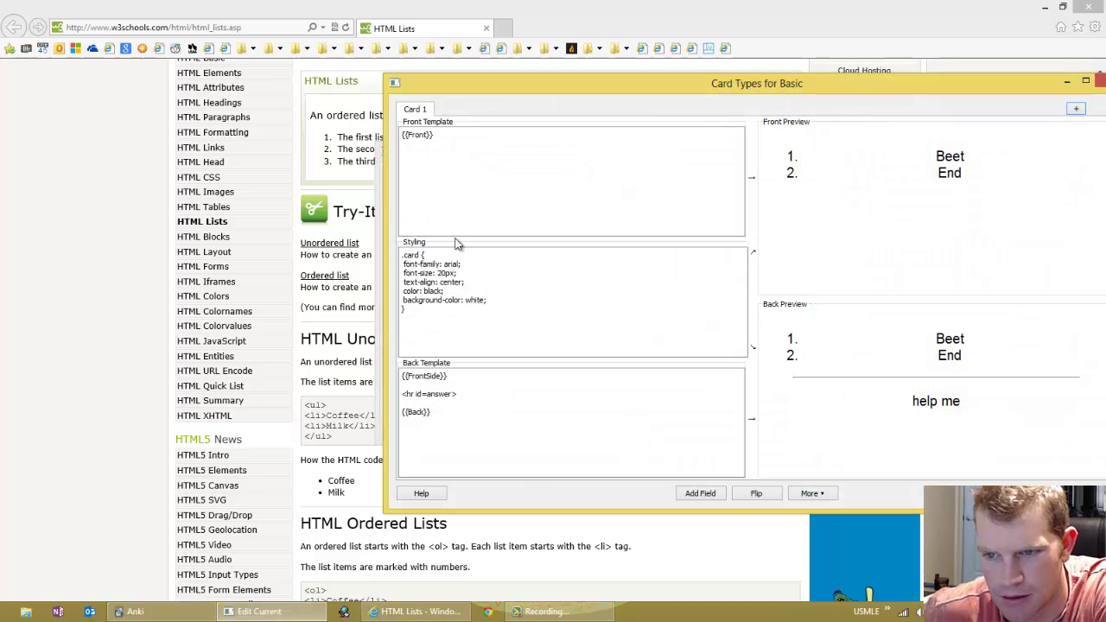
Set text-align to left in the Basic card type's styling, and close the template and card editors to return to the review
drag(440, 282, 463, 283)
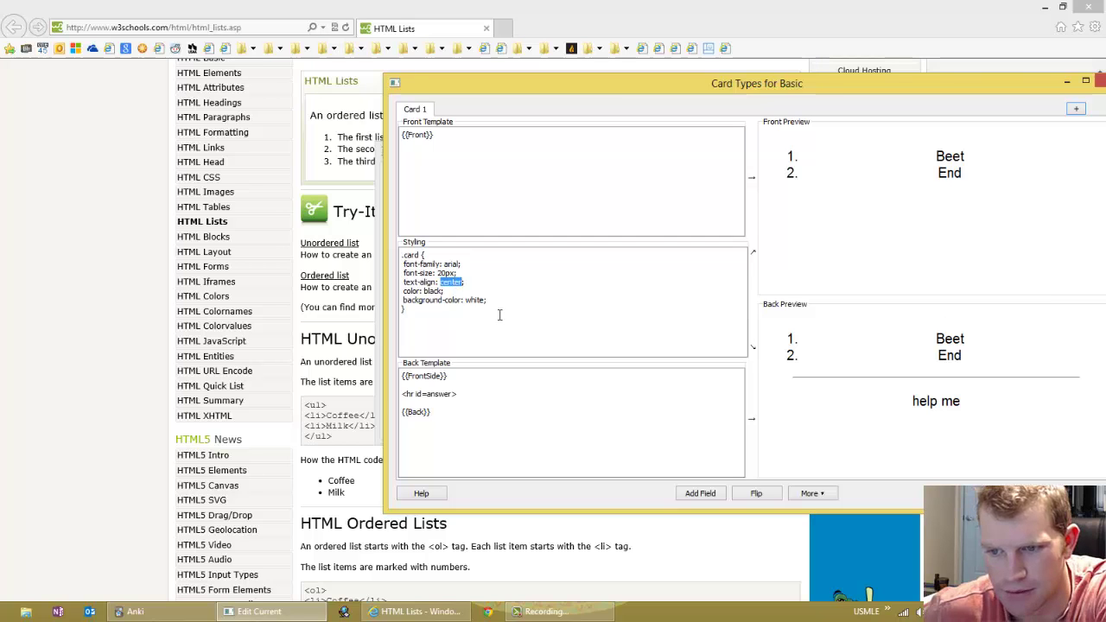
text(left)
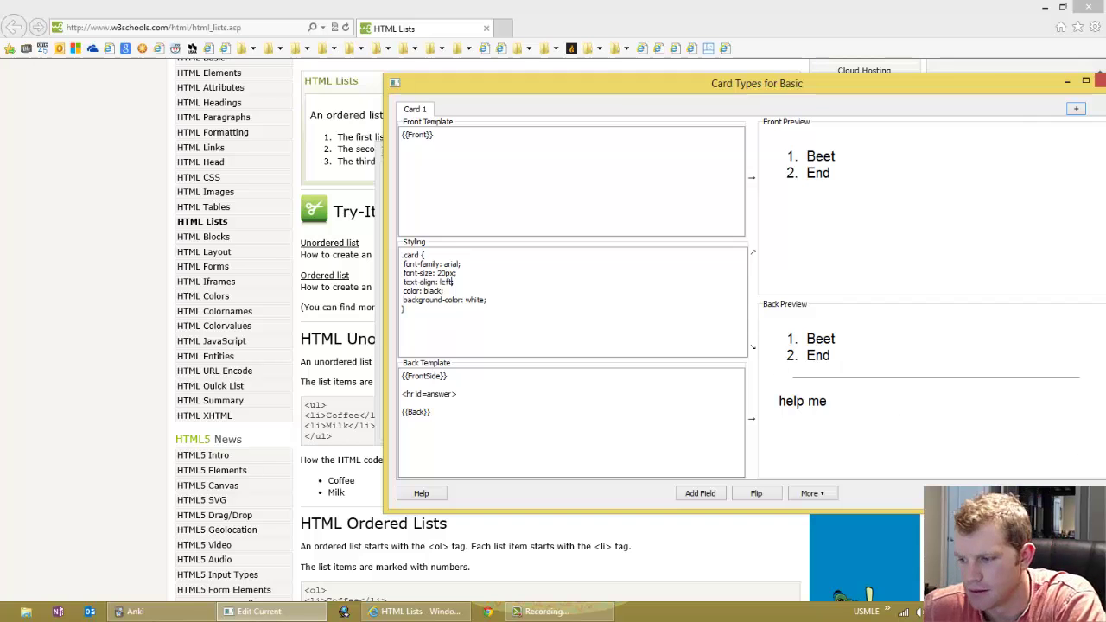
key(Escape)
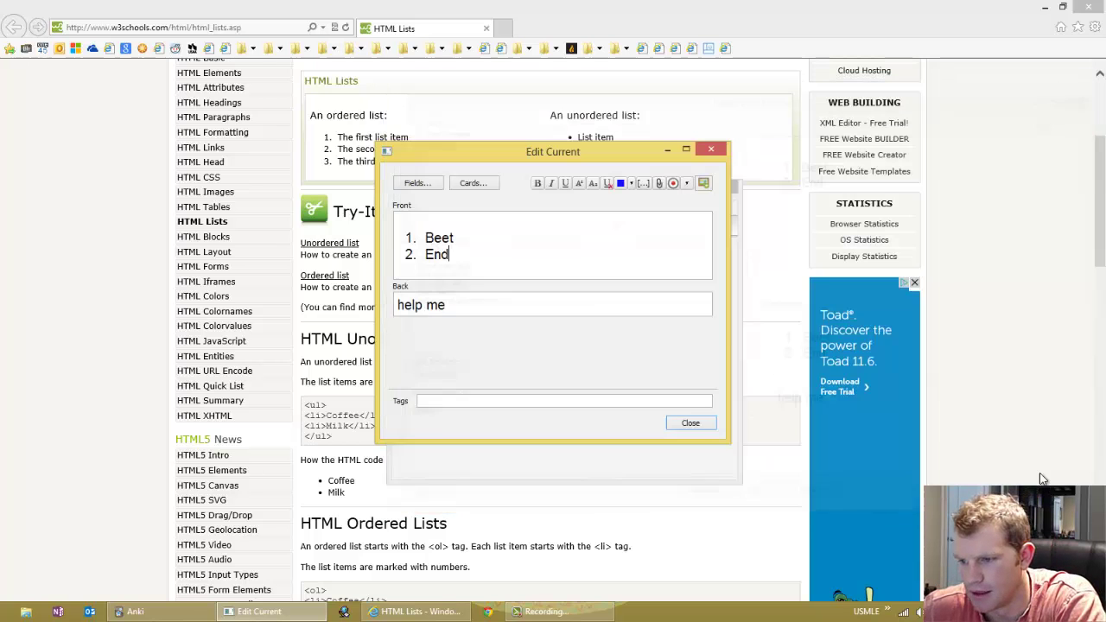
click(692, 423)
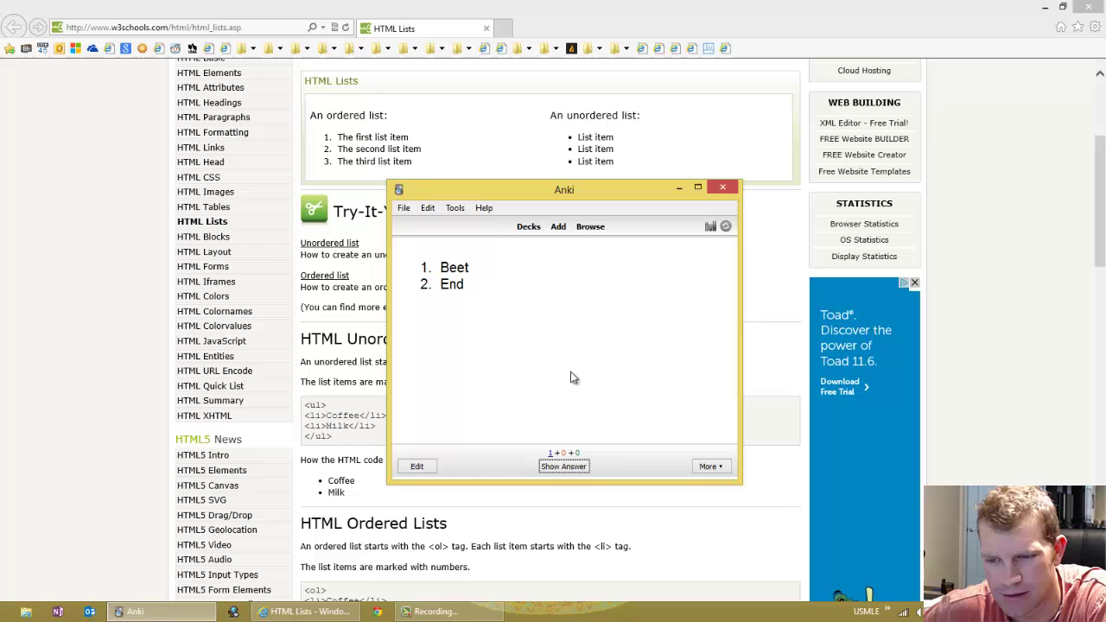
Reveal the card's answer to check the list's alignment, and return to the deck list
click(568, 472)
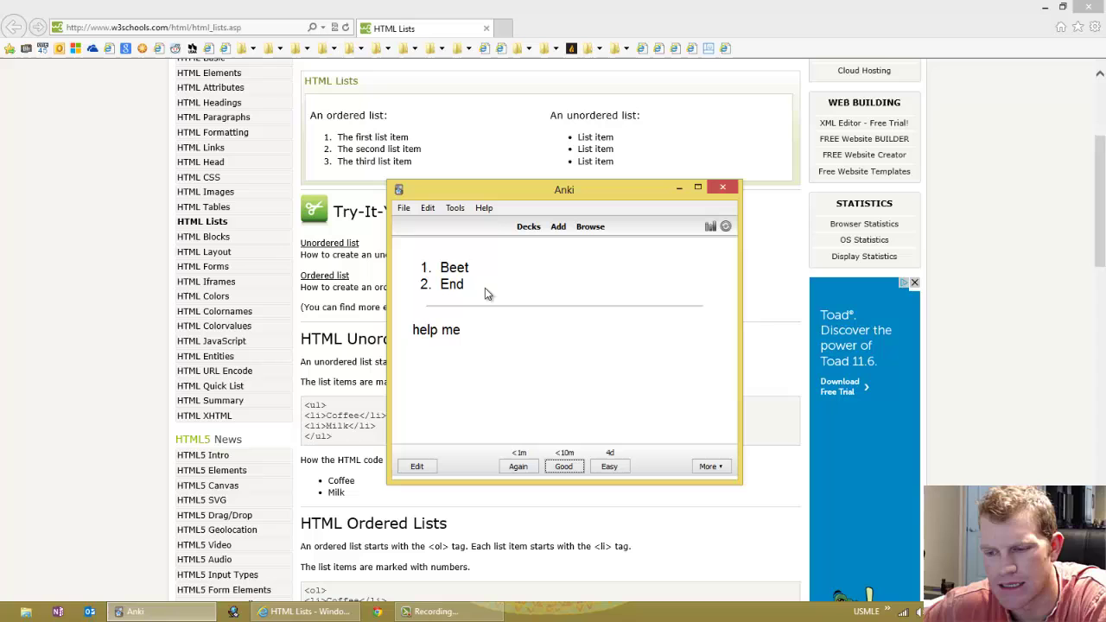
click(528, 227)
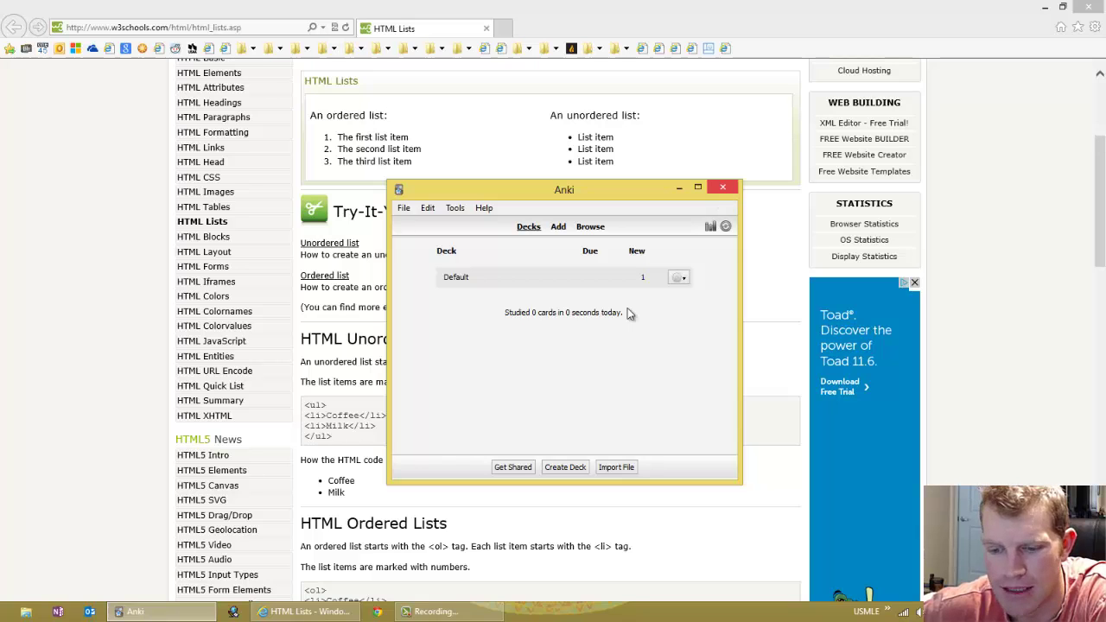
click(480, 615)
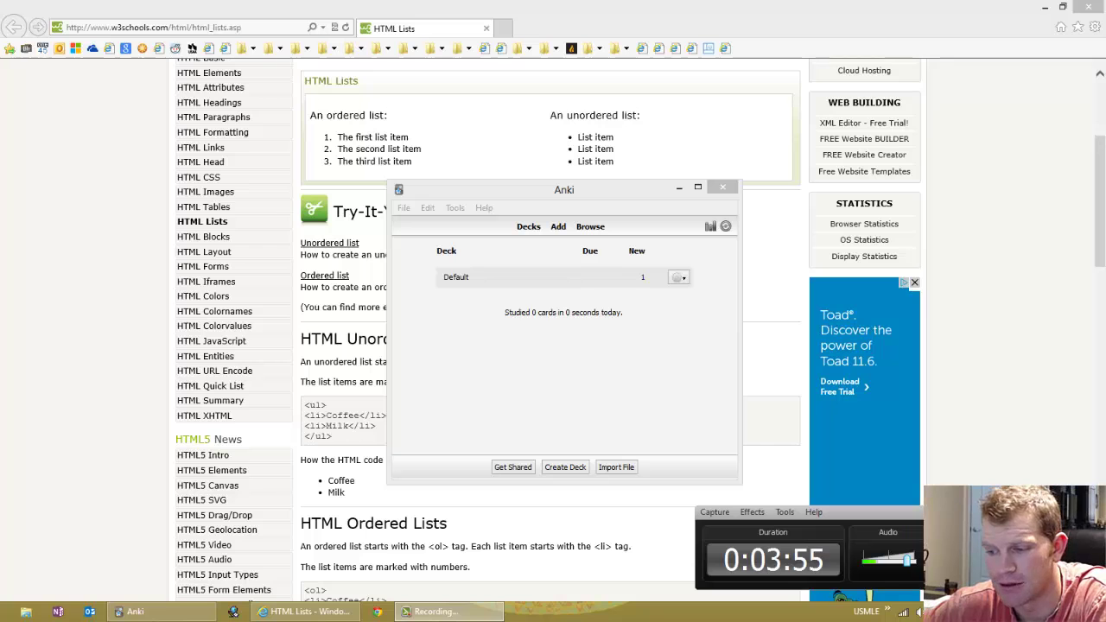